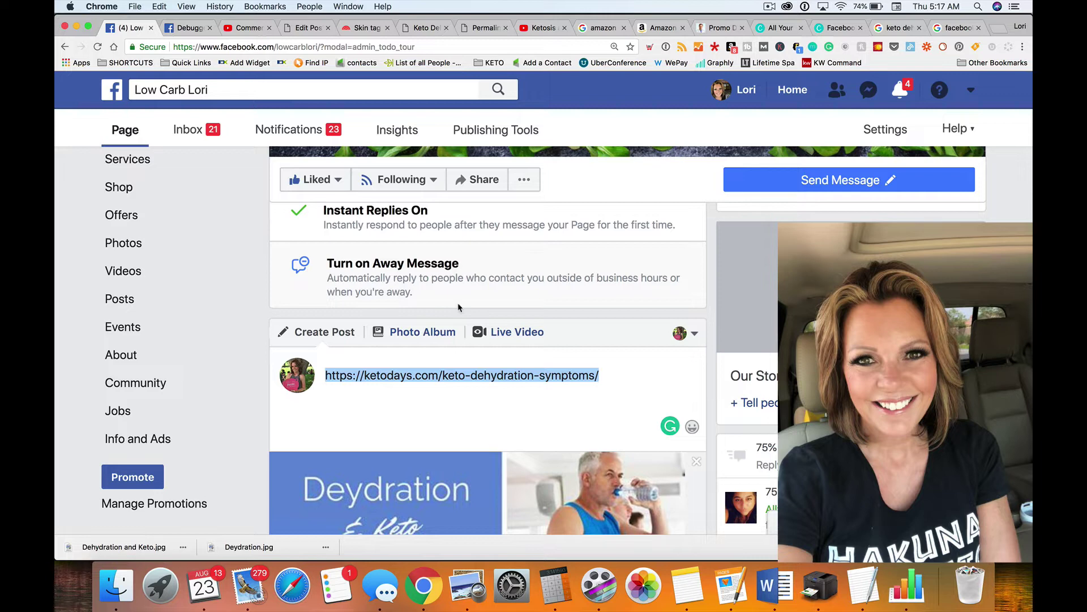
pyautogui.scroll(1, 459, 302)
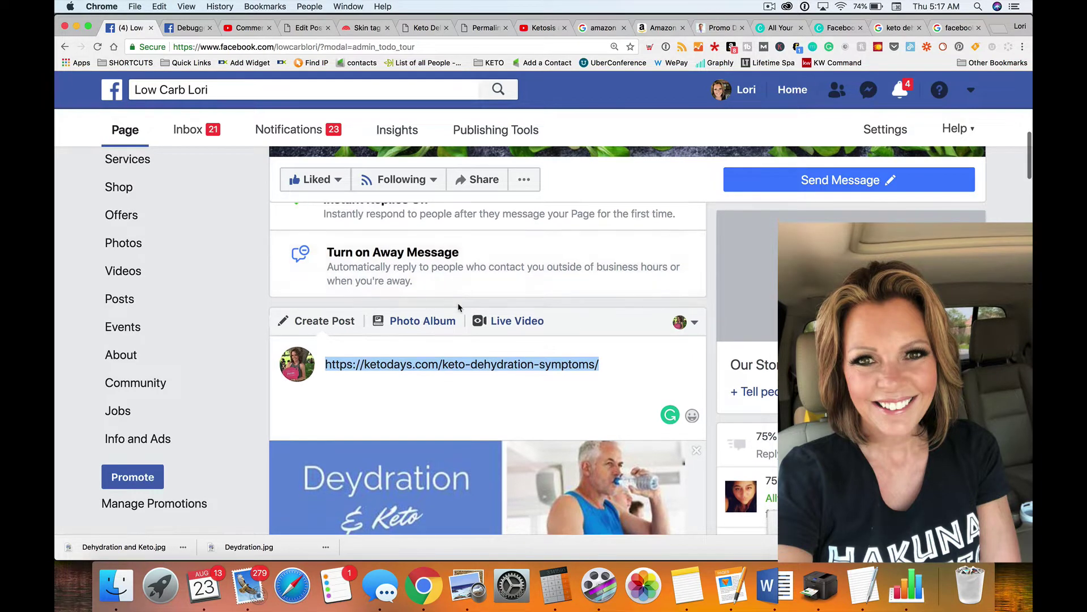
pyautogui.scroll(-4, 458, 302)
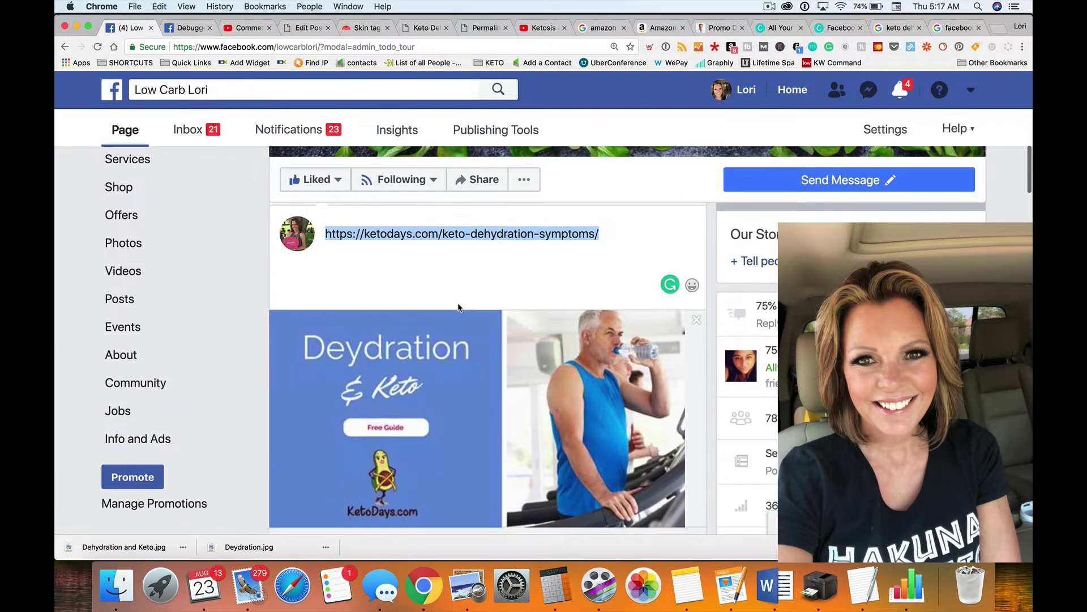
# Step: Remove the dehydration article URL and its outdated Deydration preview card, leaving the post empty
pyautogui.press('BackSpace')
pyautogui.scroll(-2, 550, 366)
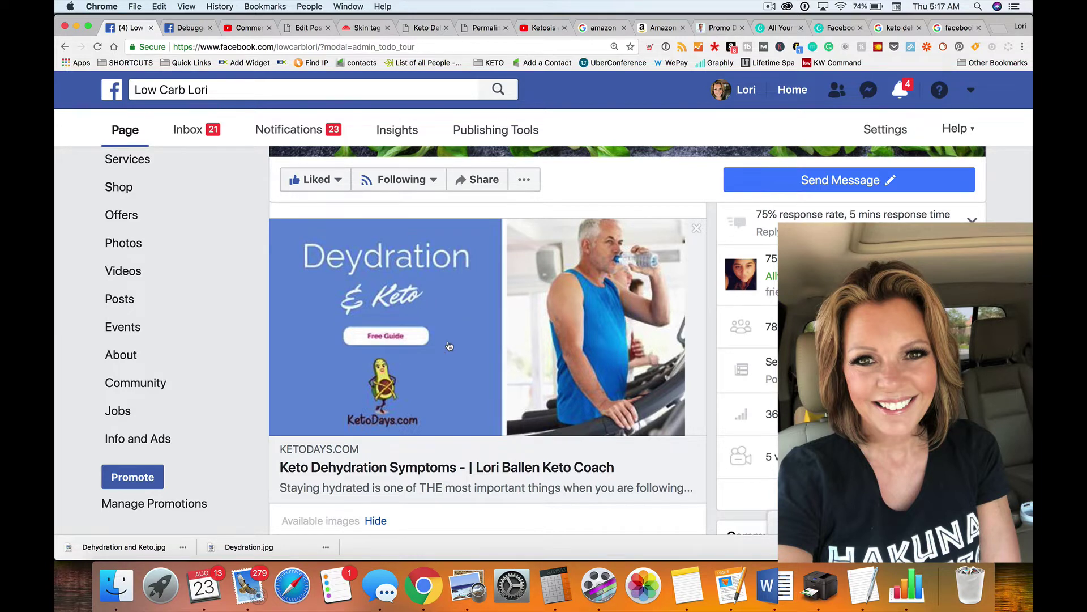
pyautogui.scroll(3, 483, 381)
pyautogui.scroll(2, 483, 381)
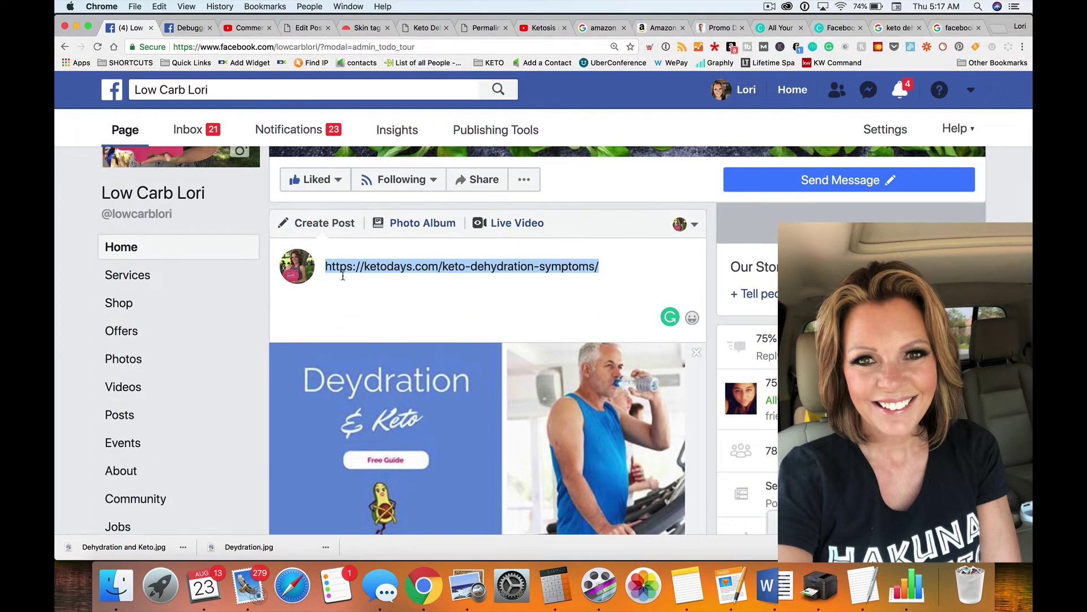
pyautogui.press('BackSpace')
pyautogui.scroll(-3, 474, 312)
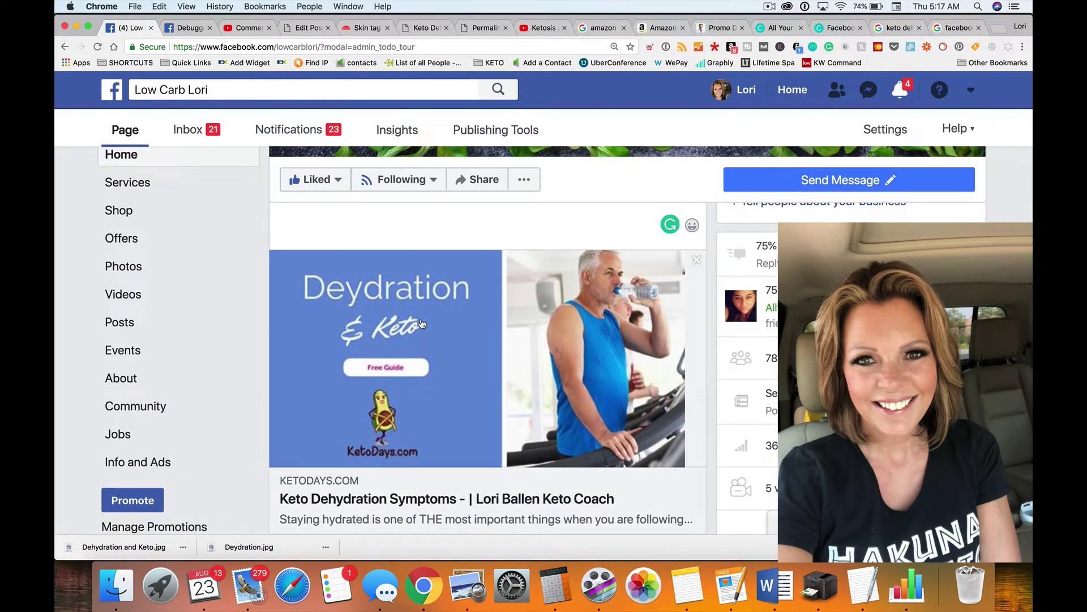
pyautogui.click(697, 260)
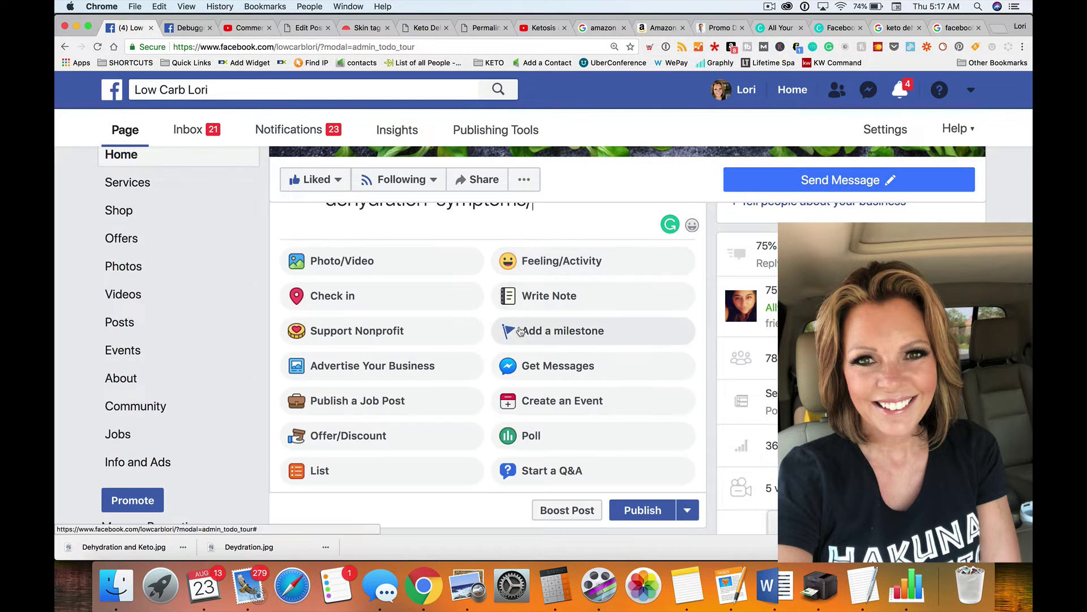
pyautogui.hotkey('ctrl', 'z')
pyautogui.scroll(2, 509, 340)
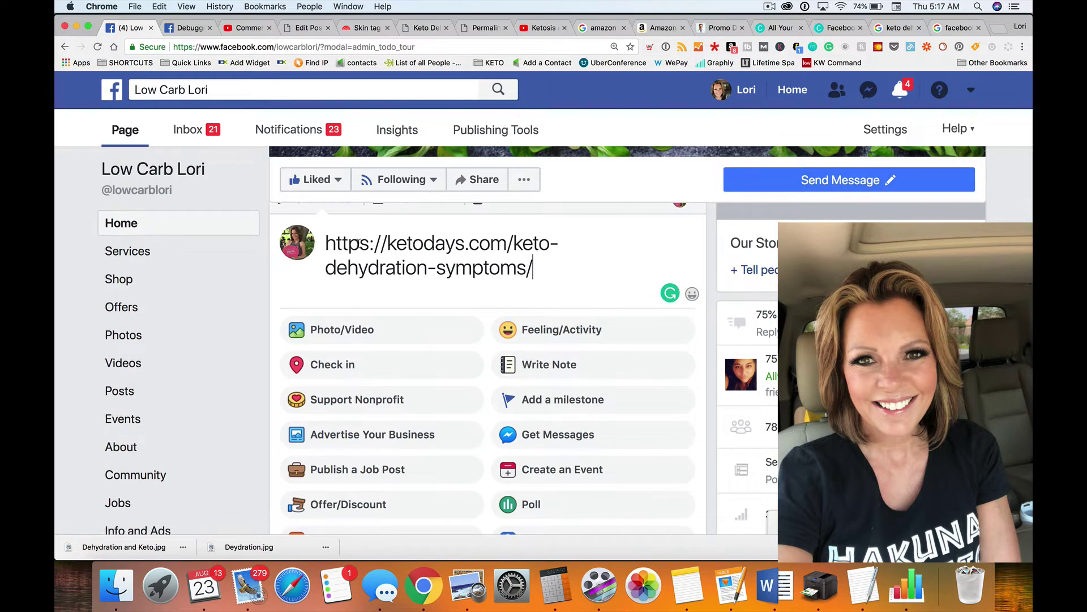
pyautogui.press('super+a')
pyautogui.press('super+c')
pyautogui.press('BackSpace')
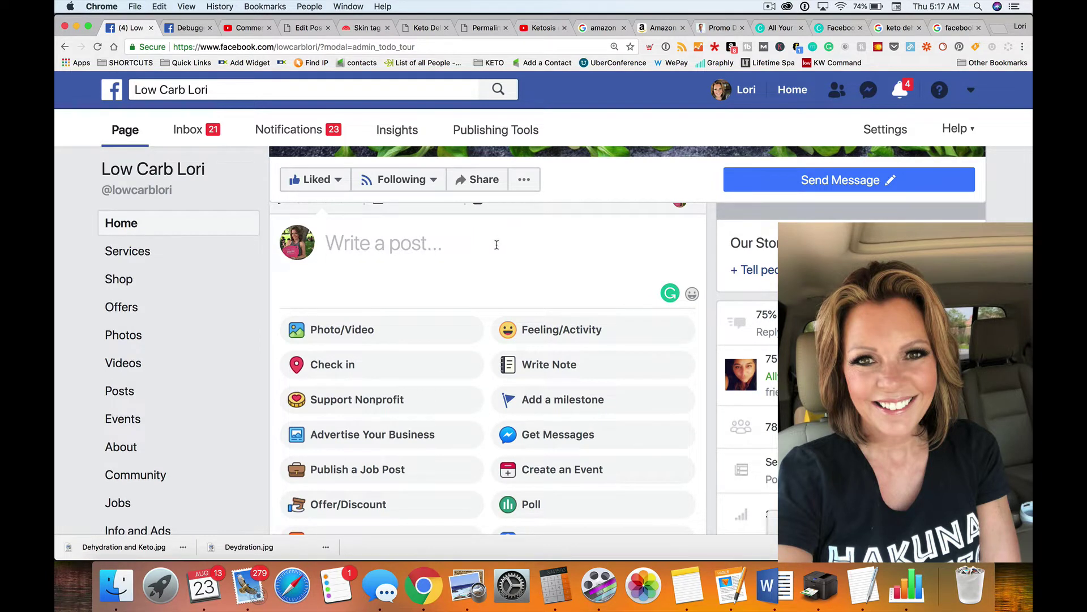
# Step: Debug the pasted keto-dehydration-symptoms article URL in the Sharing Debugger
pyautogui.click(174, 29)
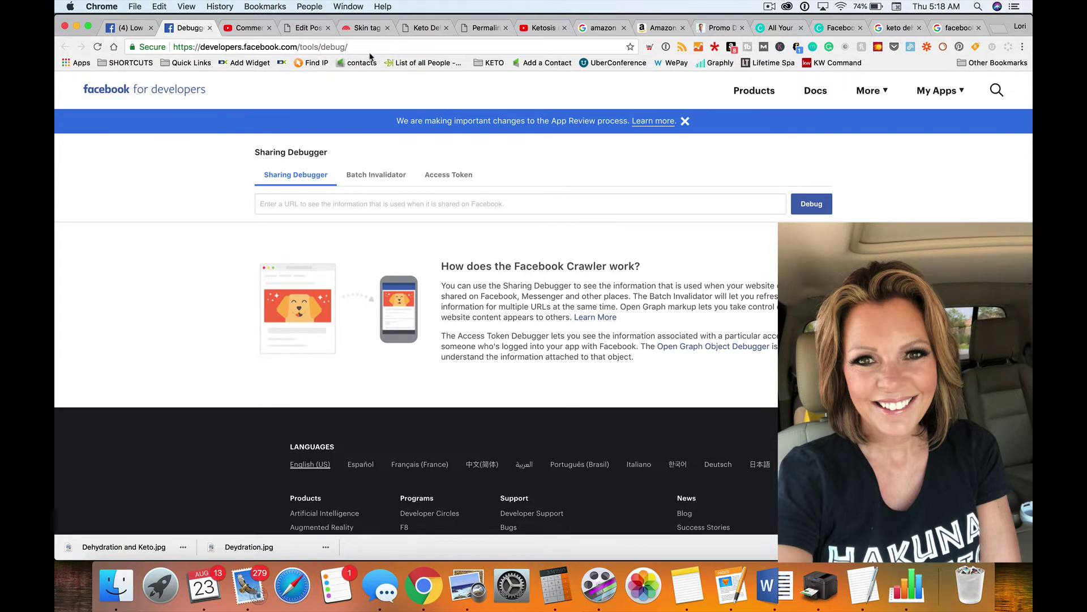
pyautogui.click(385, 202)
pyautogui.press('super+v')
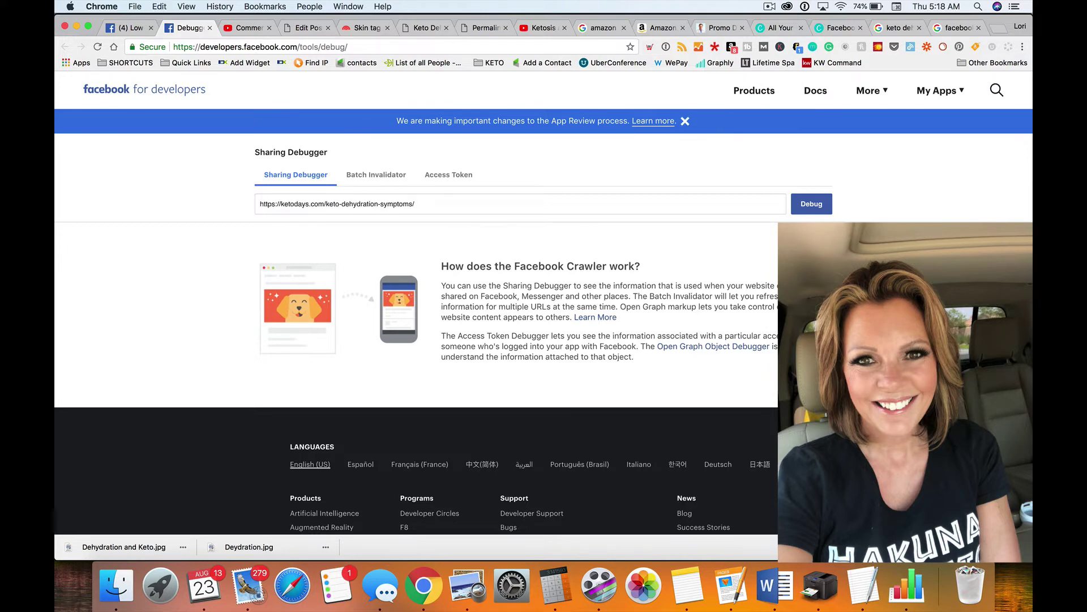
pyautogui.click(812, 204)
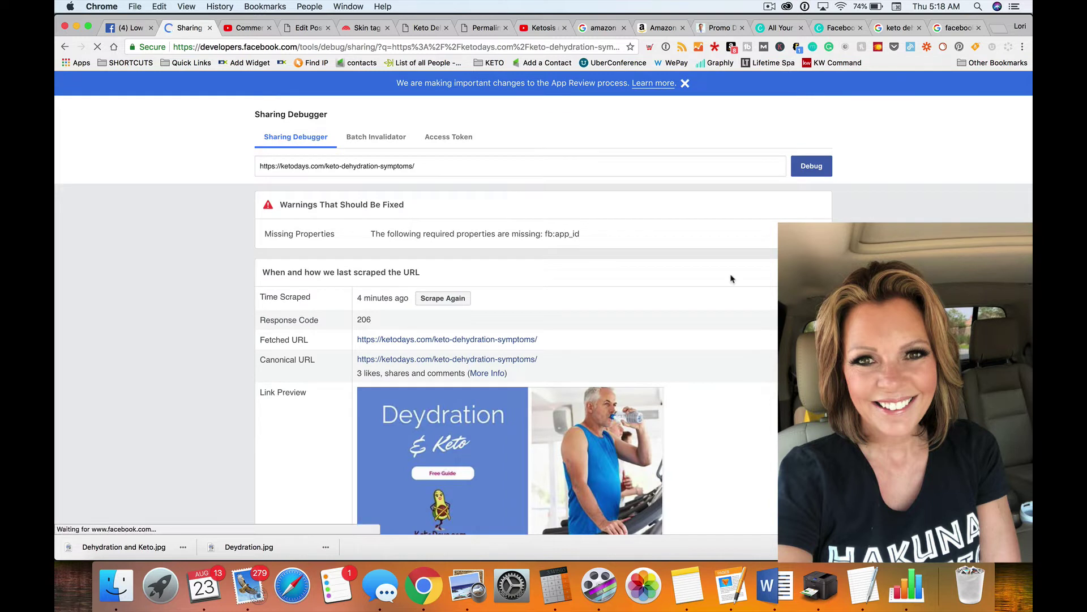
pyautogui.scroll(-4, 706, 302)
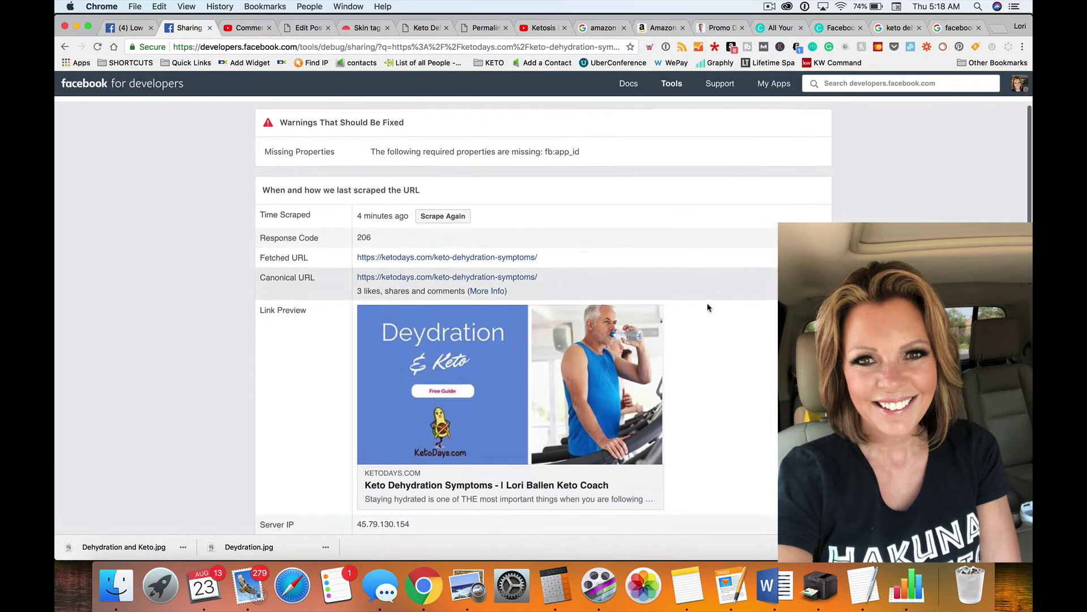
pyautogui.scroll(-2, 707, 302)
pyautogui.scroll(1, 707, 308)
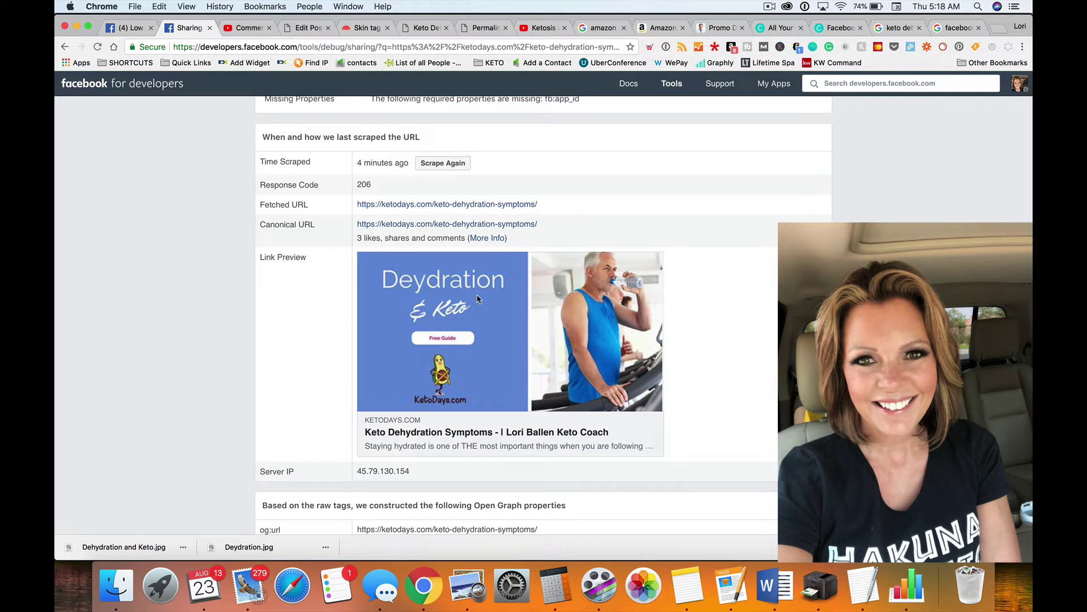
pyautogui.scroll(2, 465, 298)
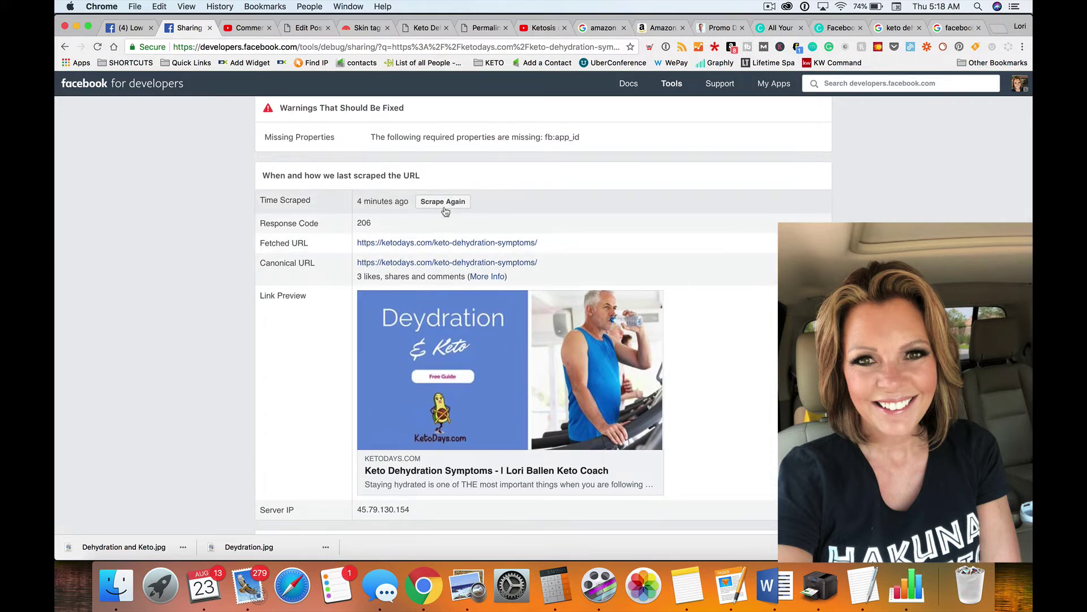
# Step: Scrape the dehydration article link again so its scrape time updates
pyautogui.click(444, 202)
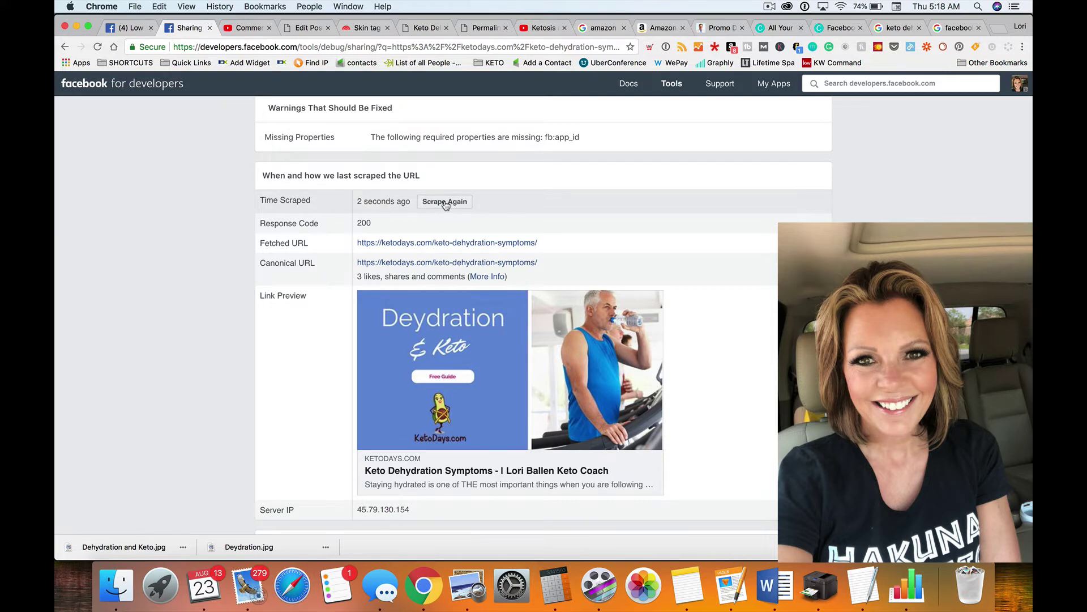
pyautogui.scroll(-5, 445, 204)
pyautogui.scroll(-5, 444, 204)
pyautogui.scroll(-5, 444, 204)
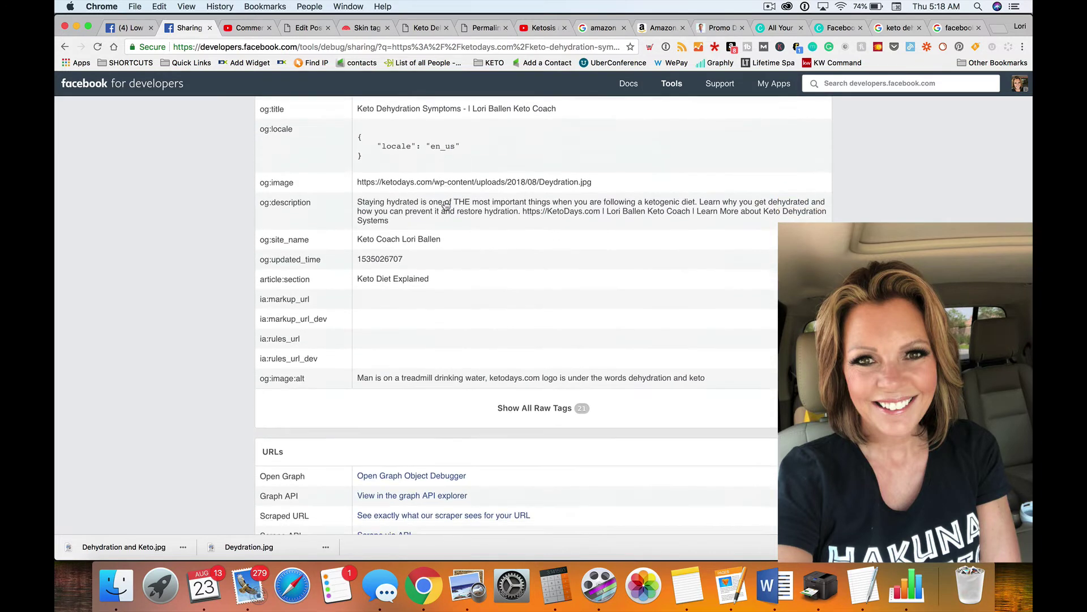
pyautogui.scroll(-5, 444, 204)
pyautogui.scroll(10, 445, 205)
pyautogui.scroll(3, 444, 204)
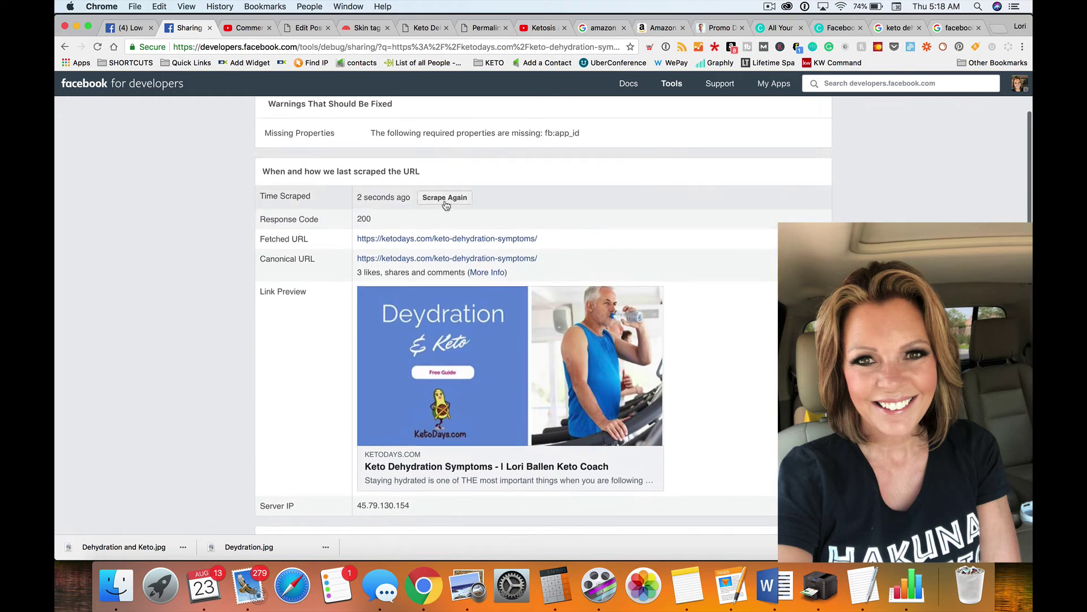
pyautogui.scroll(3, 482, 198)
pyautogui.scroll(3, 481, 198)
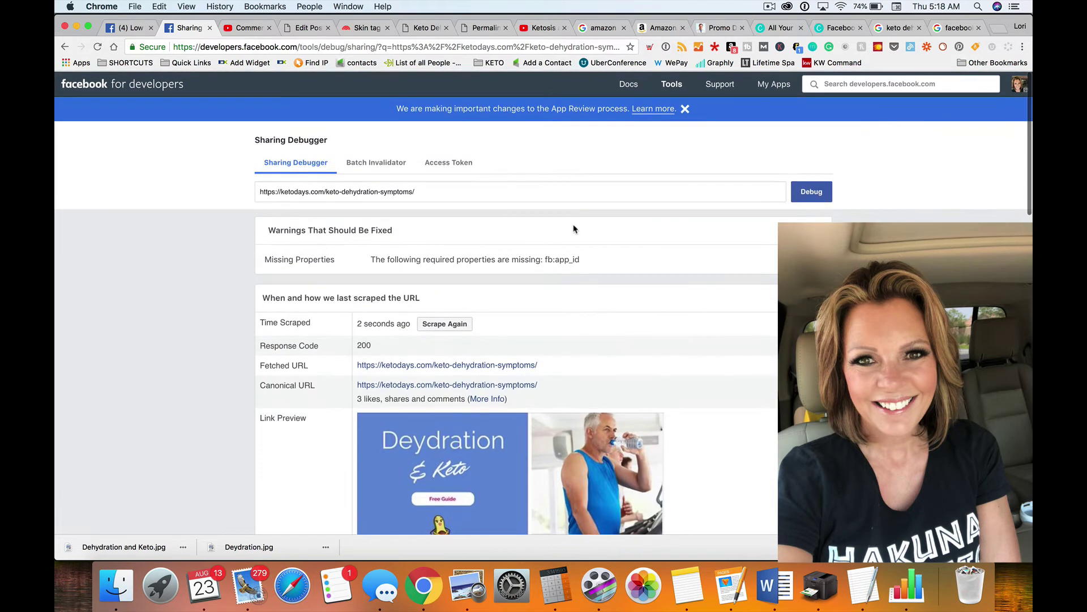
# Step: Rerun the debug to show the Dehydration & Keto preview, then go back to the Low Carb Lori page
pyautogui.click(812, 191)
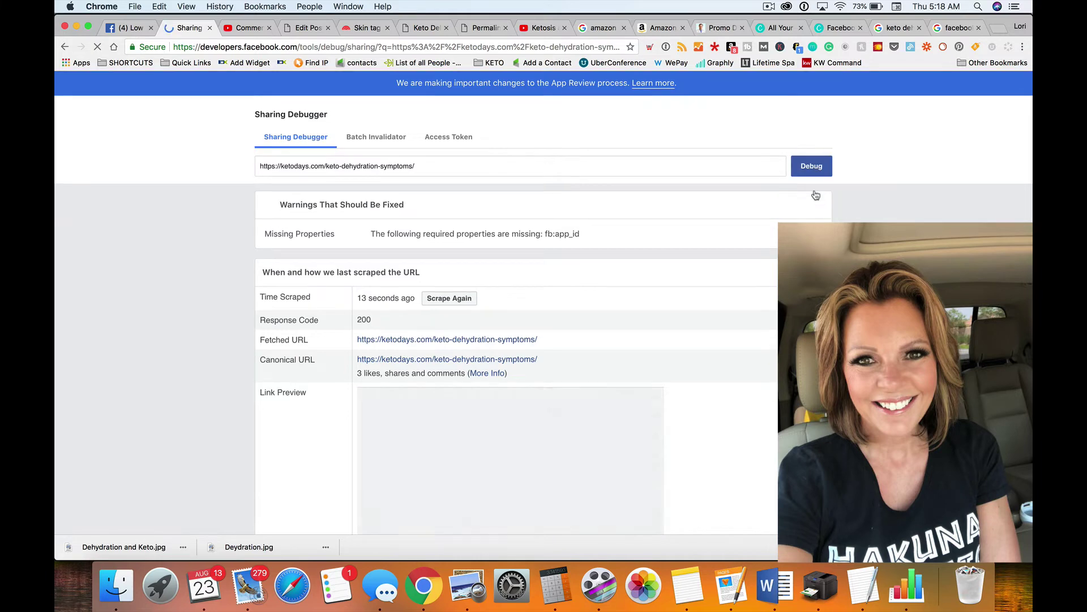
pyautogui.scroll(-2, 622, 271)
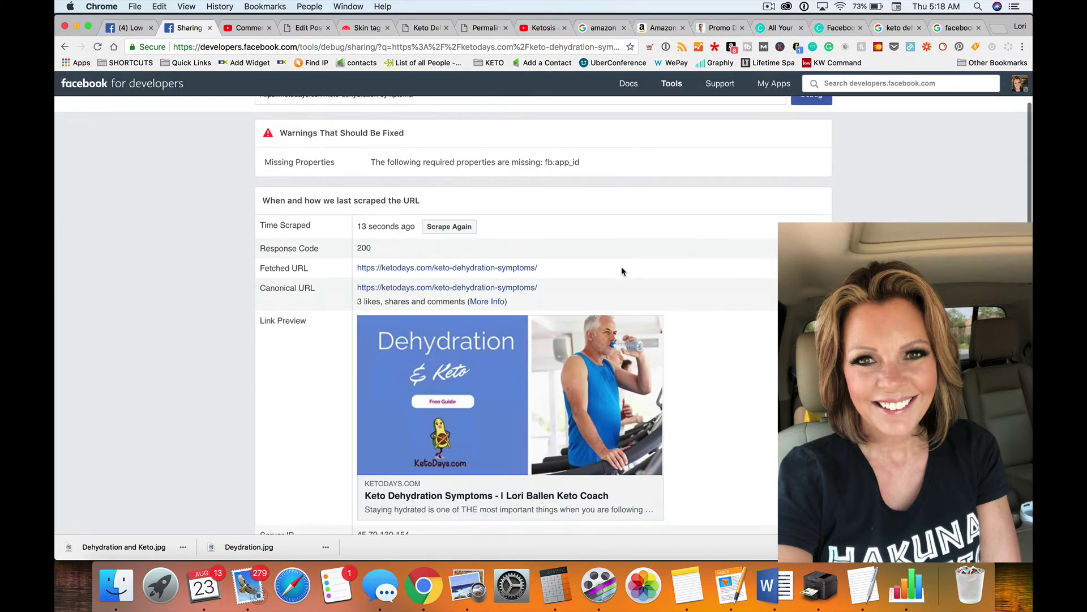
pyautogui.scroll(-2, 510, 272)
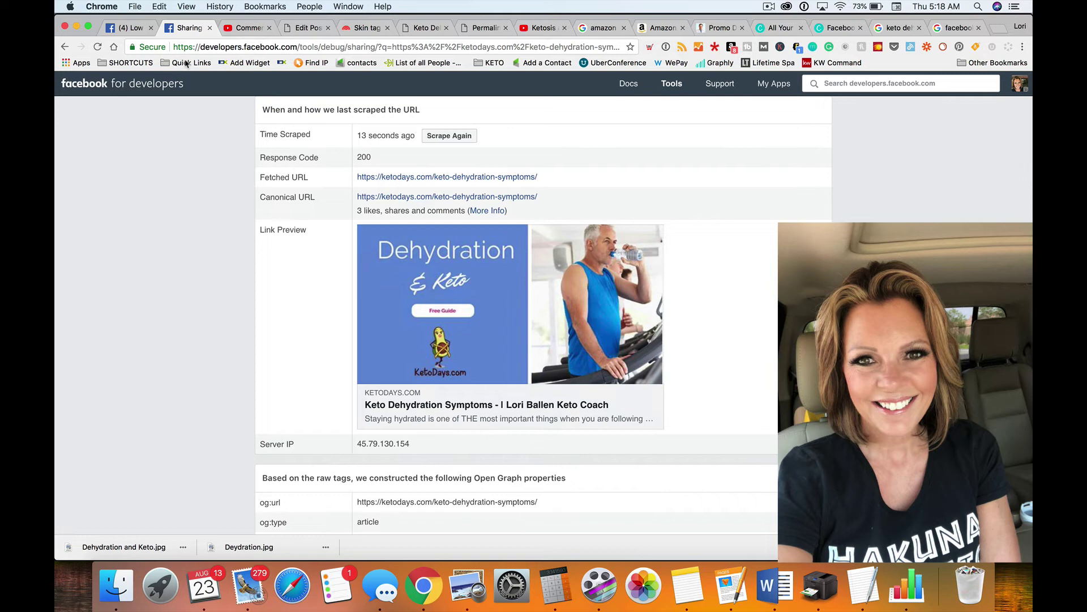
pyautogui.click(130, 27)
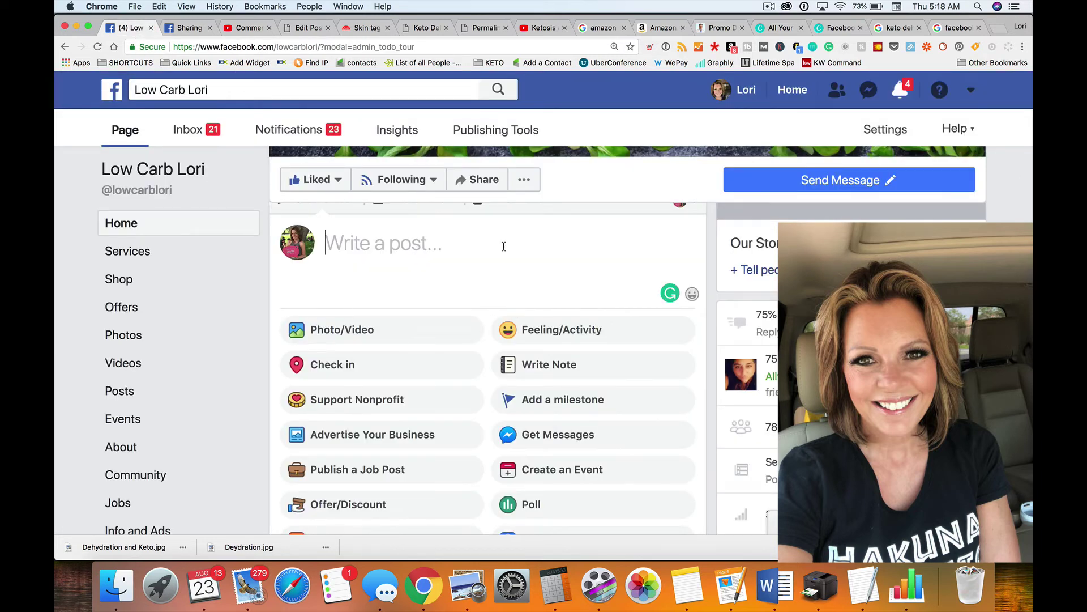
# Step: Reload the page and publish the pasted article link without its URL text, keeping the Dehydration & Keto preview
pyautogui.press('super+r')
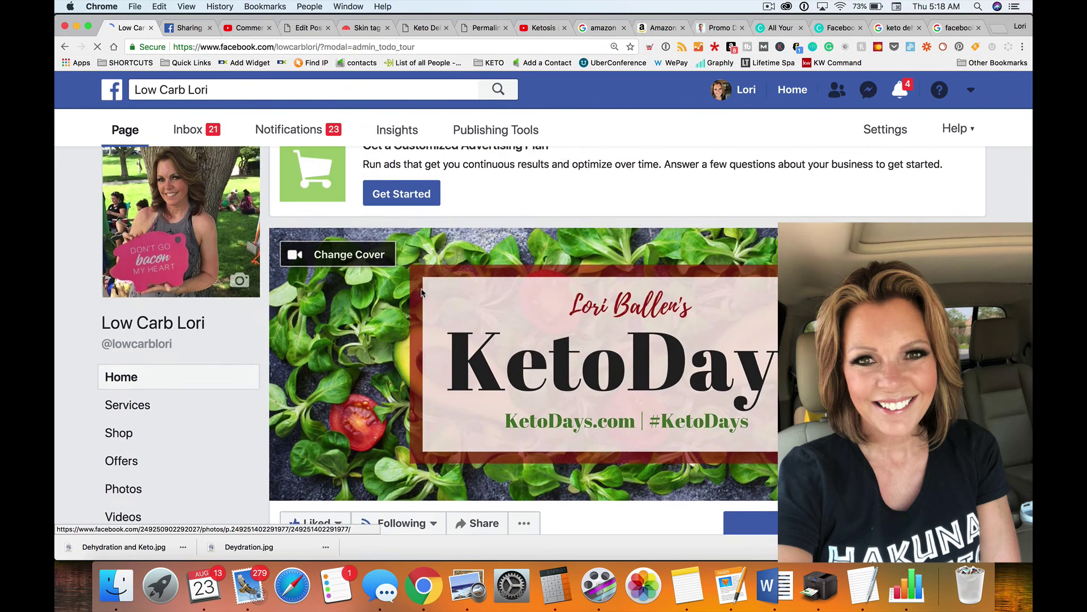
pyautogui.scroll(-5, 422, 292)
pyautogui.scroll(-3, 408, 306)
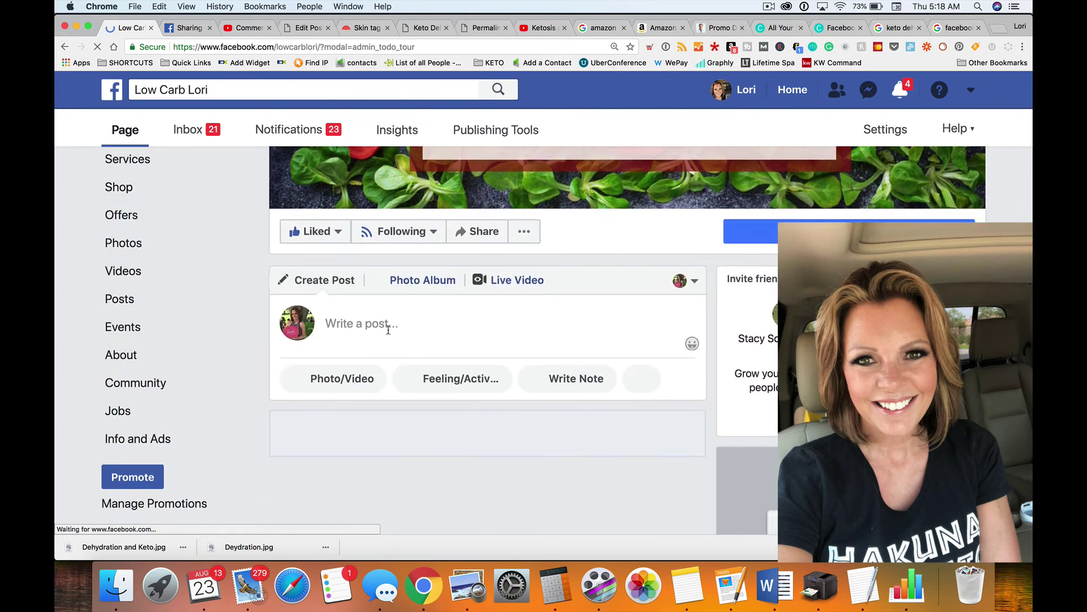
pyautogui.click(387, 330)
pyautogui.write('https://ketodays.com/keto-dehydration-symptoms/')
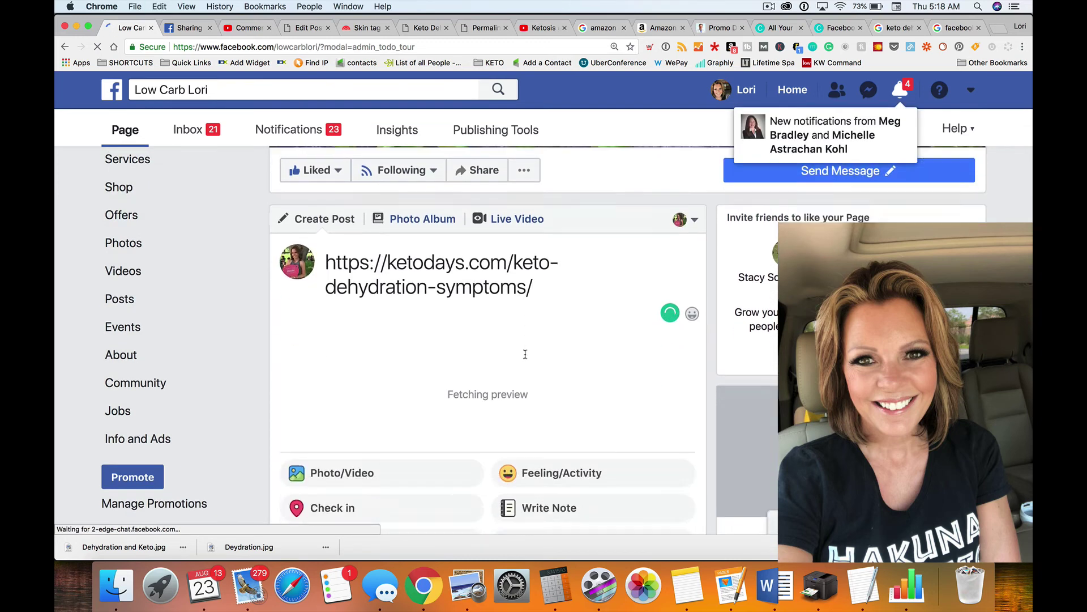
pyautogui.moveTo(605, 245); pyautogui.dragTo(312, 236)
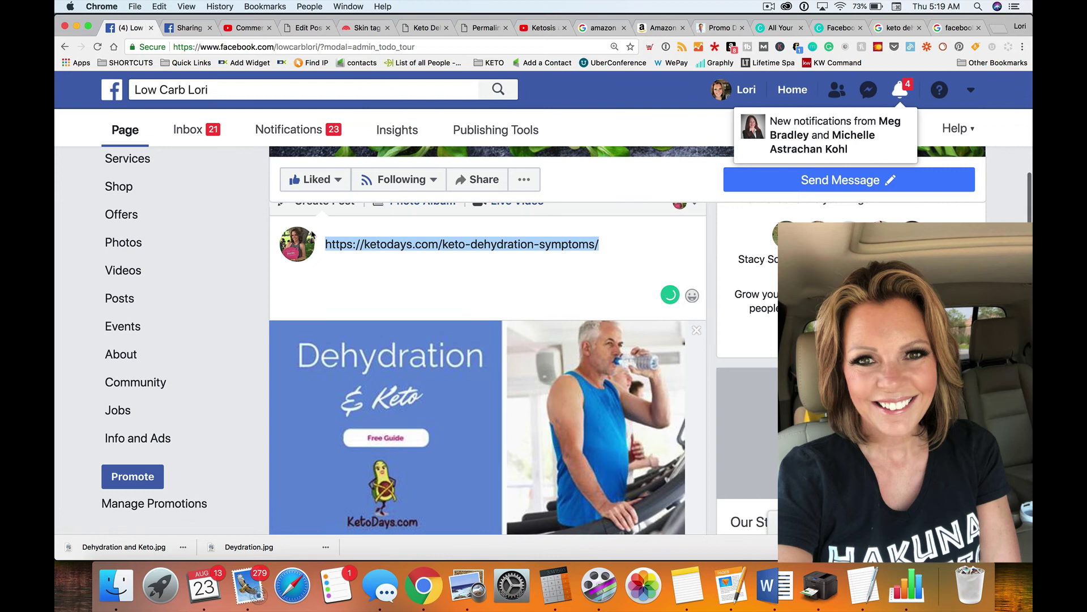
pyautogui.press('BackSpace')
pyautogui.scroll(-3, 550, 304)
pyautogui.scroll(-3, 552, 304)
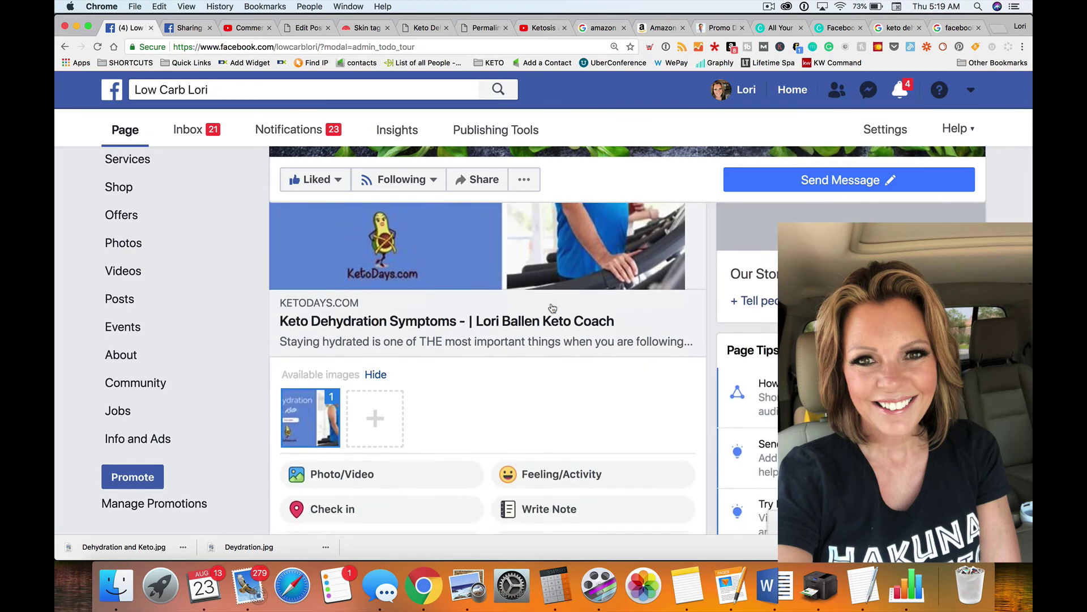
pyautogui.scroll(-3, 551, 304)
pyautogui.scroll(-3, 550, 304)
pyautogui.click(642, 413)
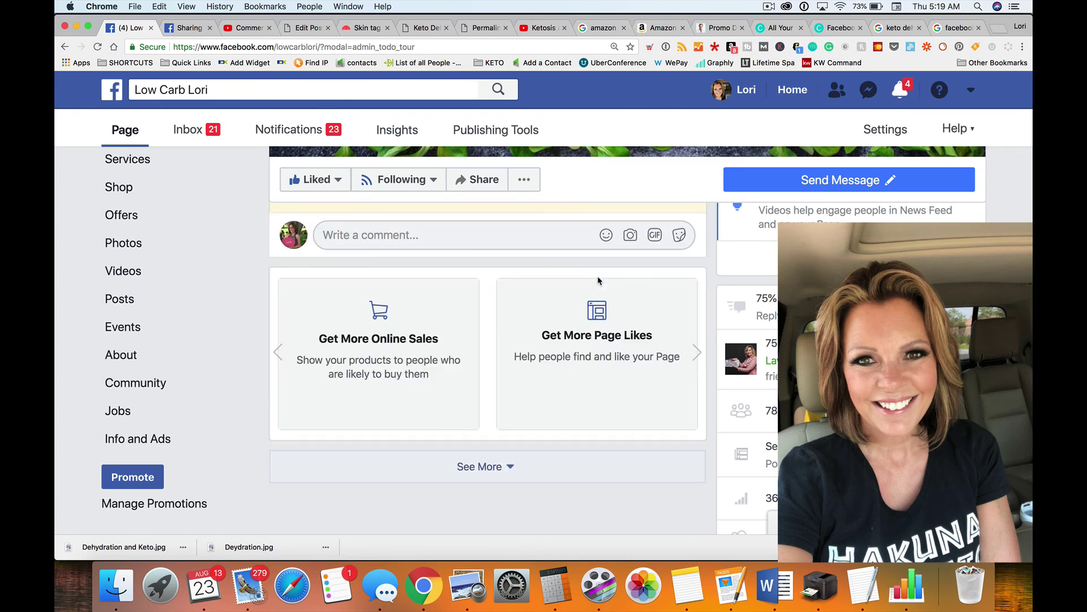
pyautogui.scroll(-4, 524, 355)
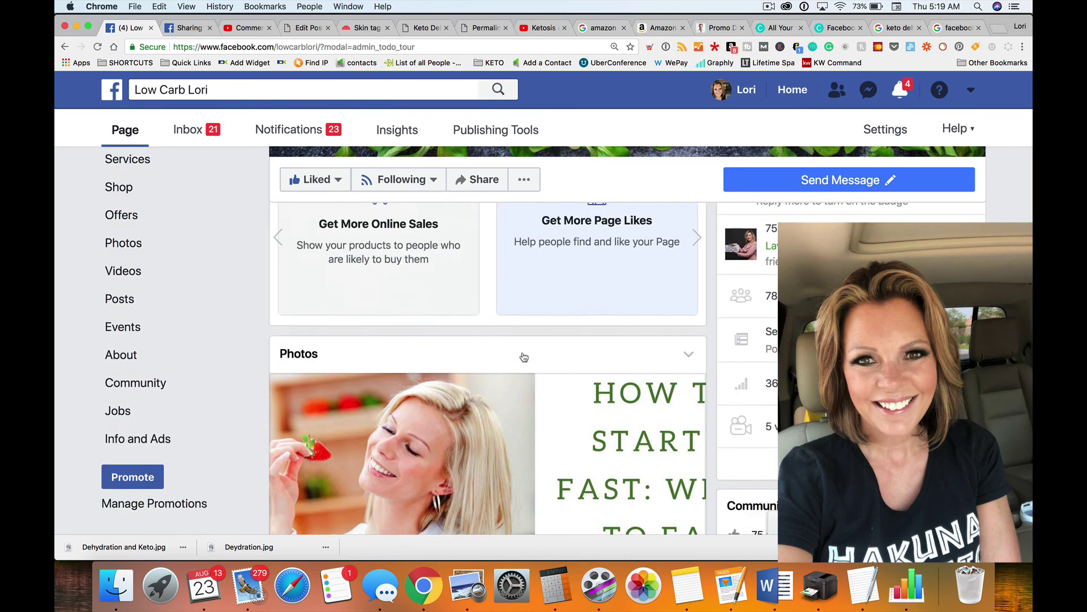
pyautogui.scroll(-4, 523, 356)
pyautogui.scroll(-4, 524, 355)
pyautogui.scroll(-2, 523, 355)
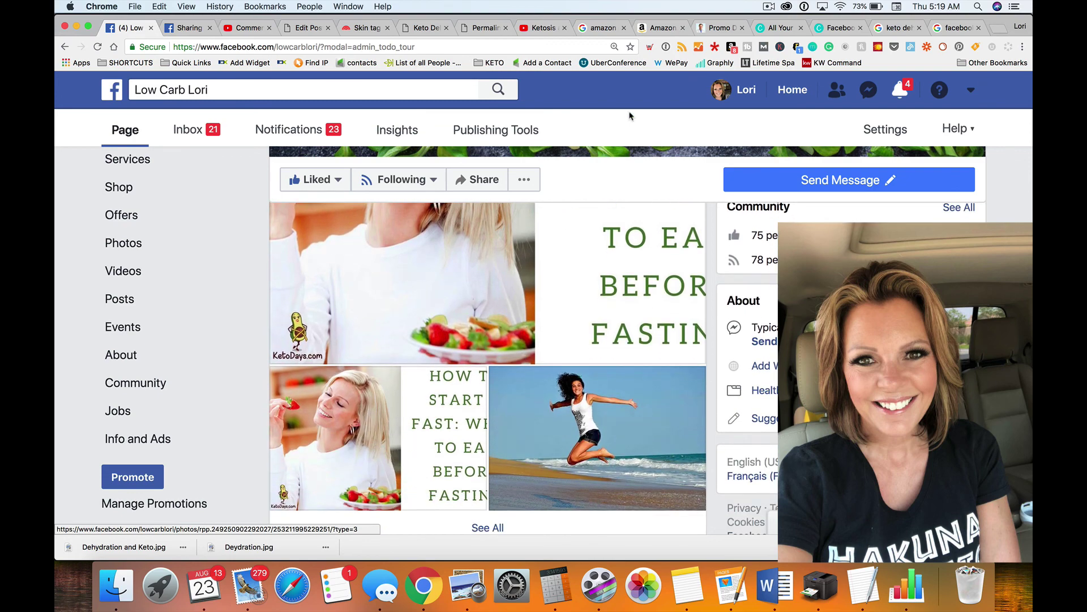